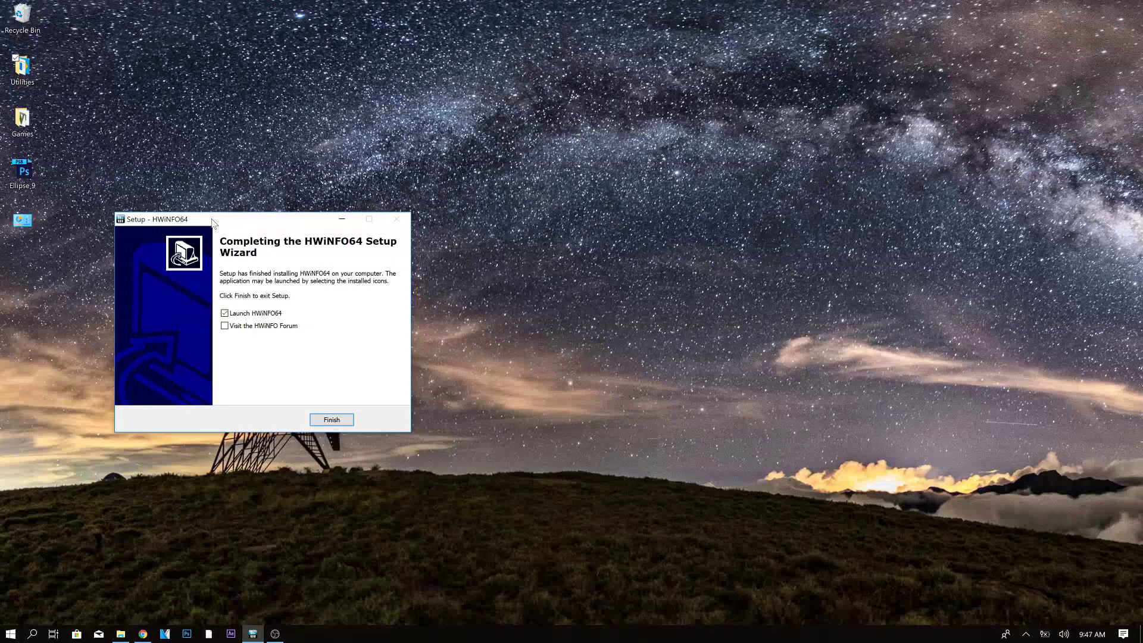
- Center the Setup window and finish the installation with Launch HWiNFO64 left checked
drag(214, 223, 534, 181)
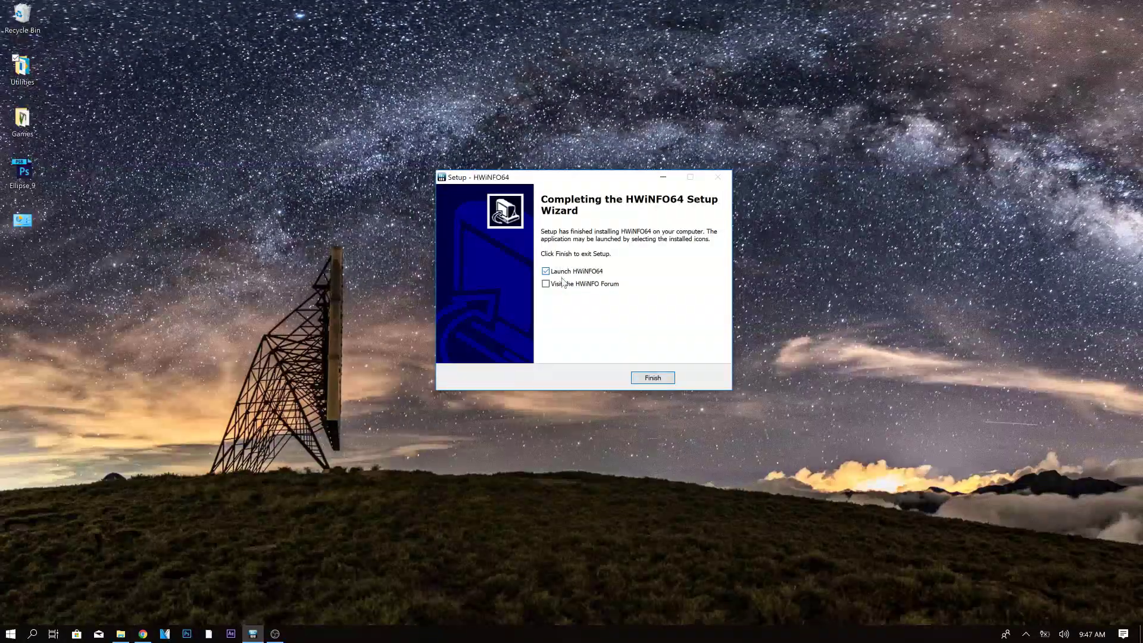
click(658, 372)
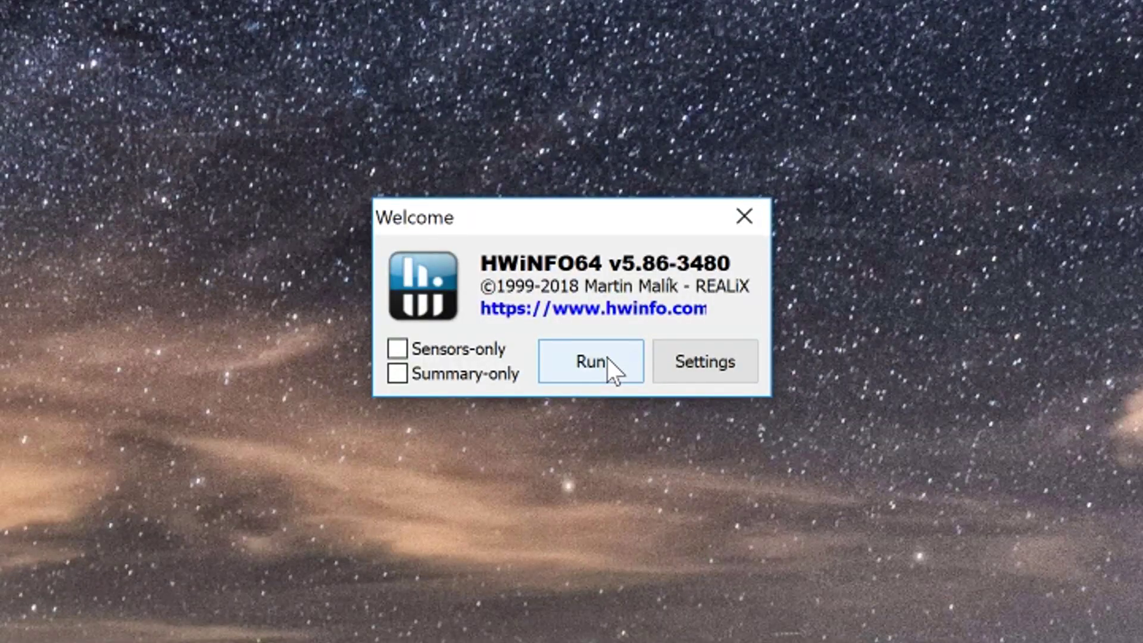
- Run the full scan, then expand and collapse the Central Processor(s), Motherboard and Video Adapter branches
click(604, 359)
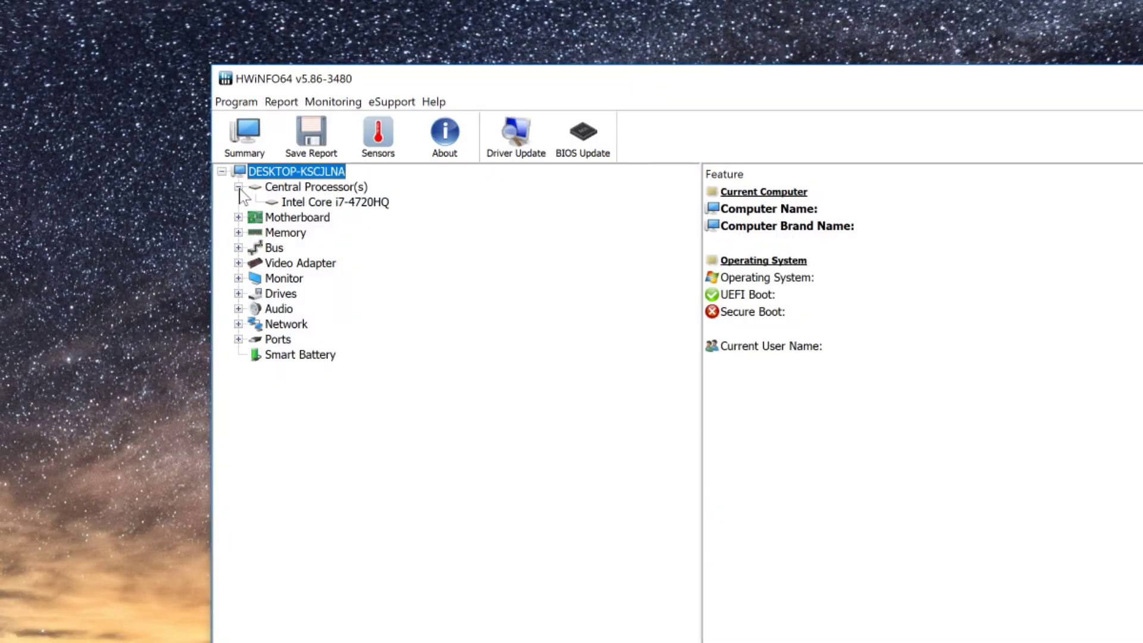
click(238, 187)
click(238, 203)
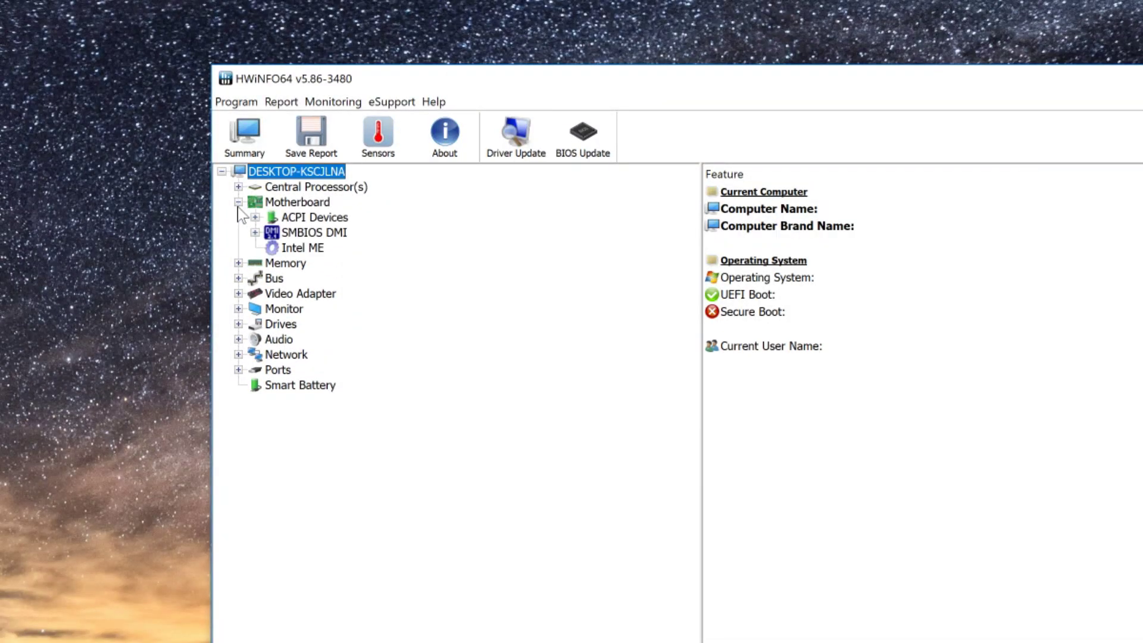
click(238, 203)
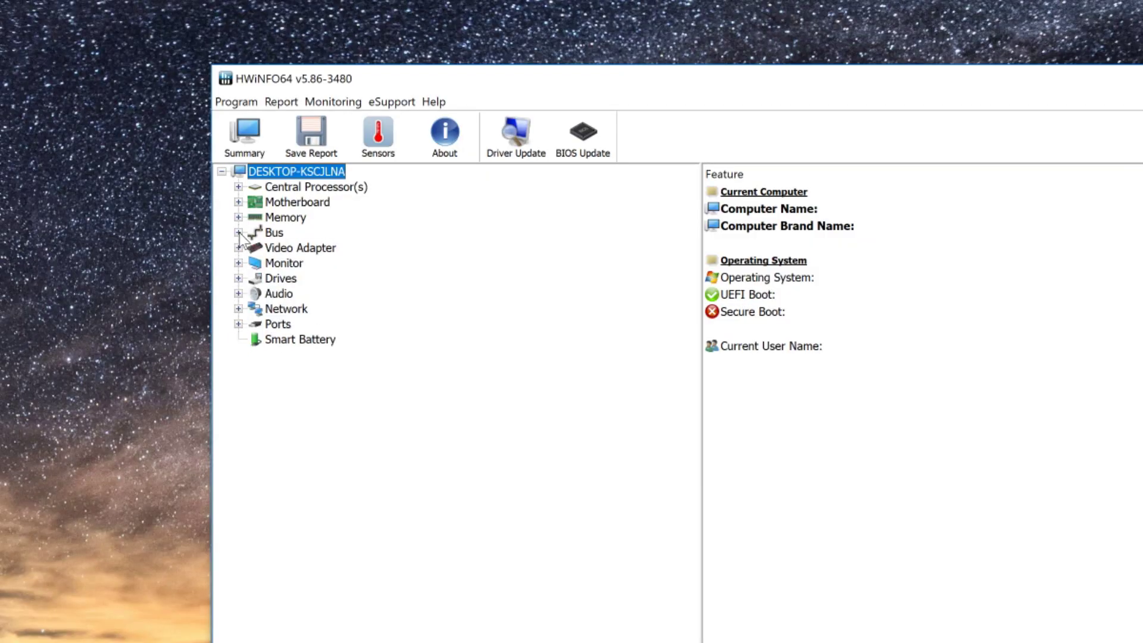
click(238, 251)
click(238, 248)
- Open the Sensor Status window and move it up and to the right
click(382, 134)
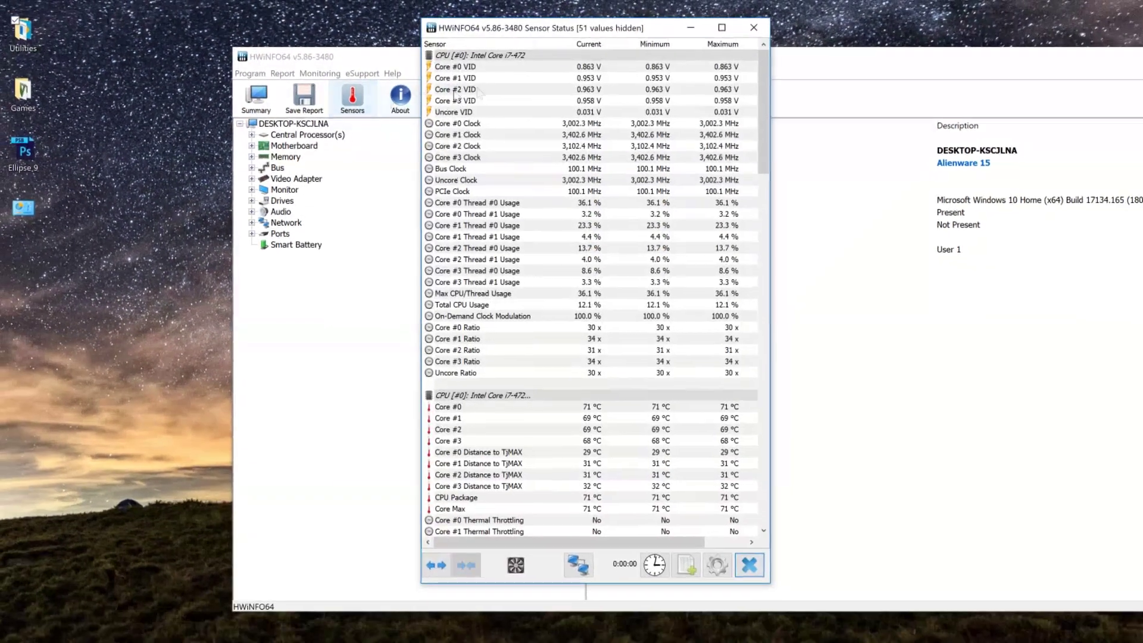
drag(506, 29, 628, 24)
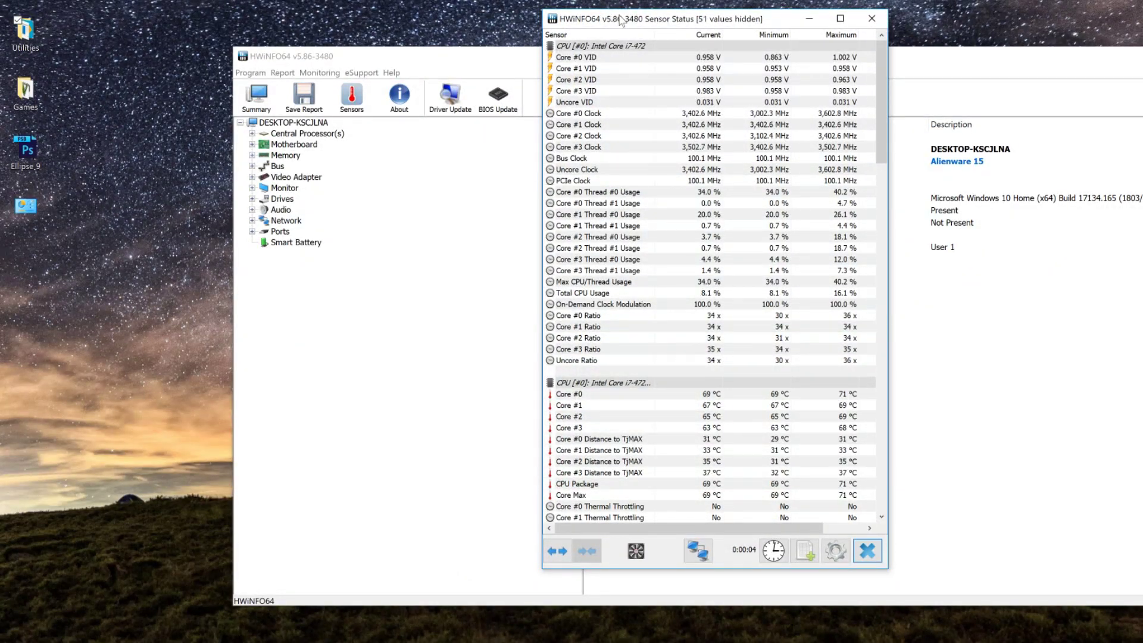
mouse_move(621, 20)
mouse_down()
mouse_move(647, 21)
mouse_move(587, 26)
mouse_move(602, 21)
mouse_up()
- Hide the Memory Timings group from the sensor readings
scroll(644, 189, down, 7)
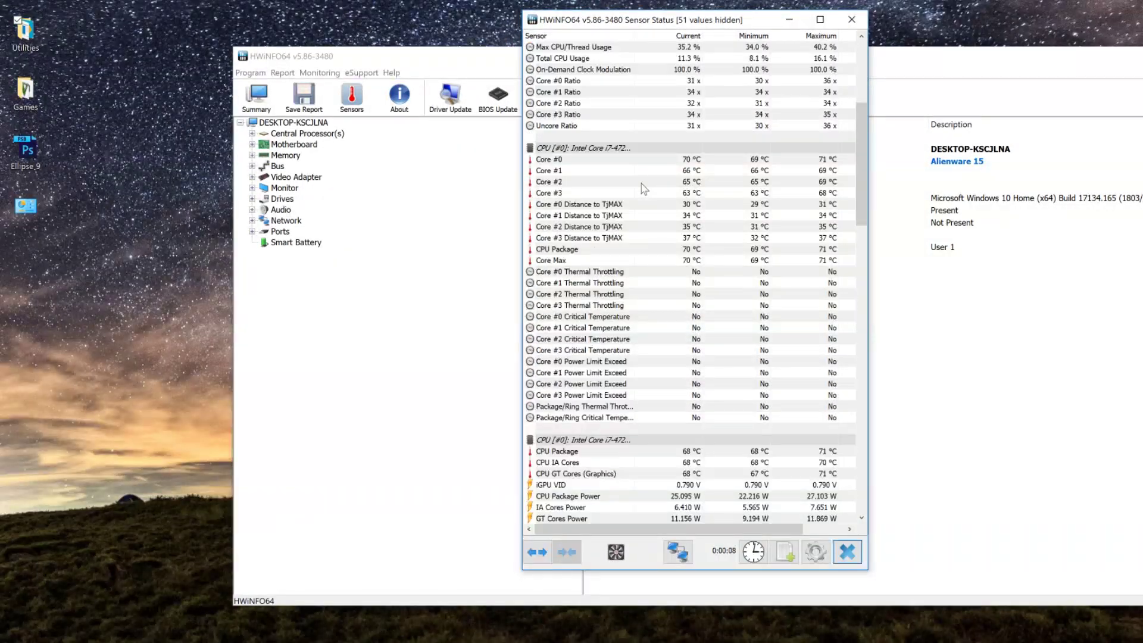
scroll(644, 190, down, 6)
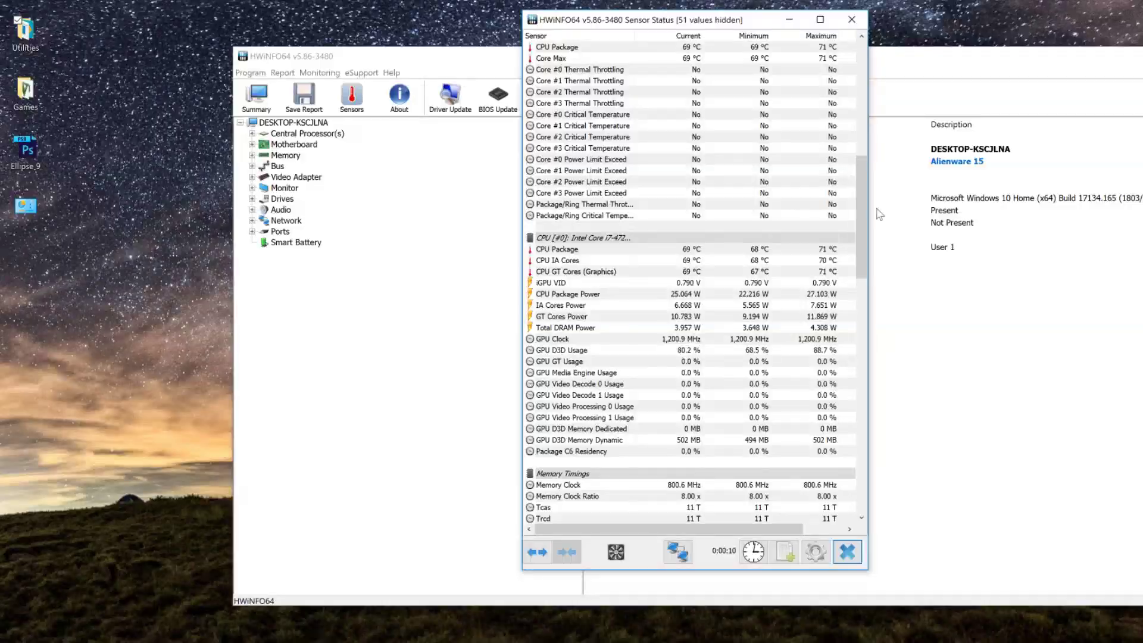
drag(859, 205, 859, 264)
click(585, 250)
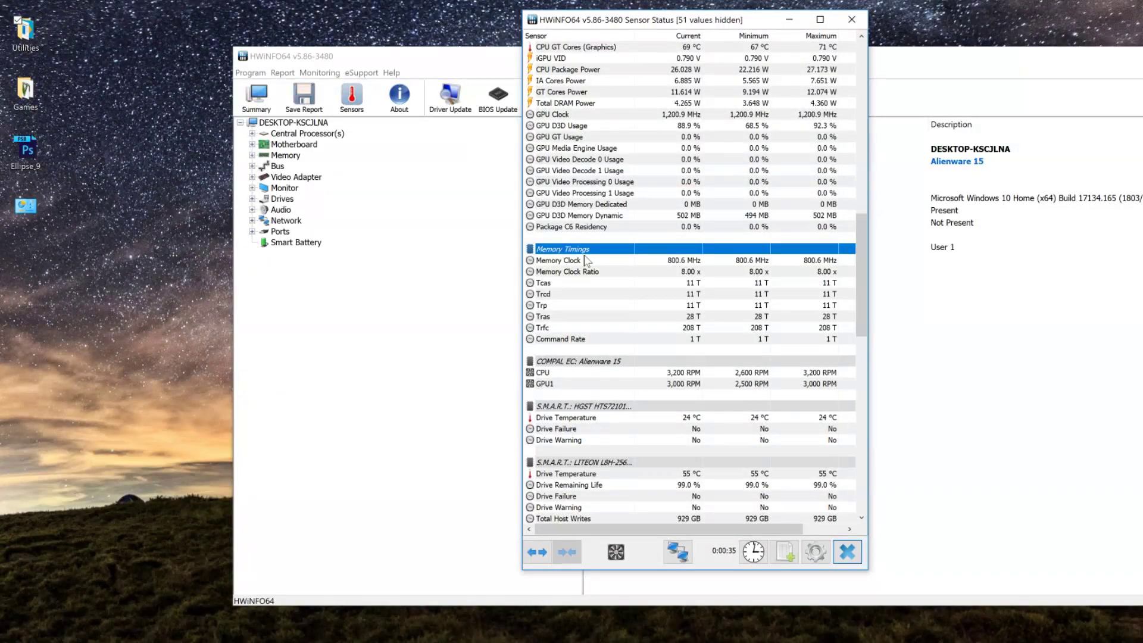
key(shift+Delete)
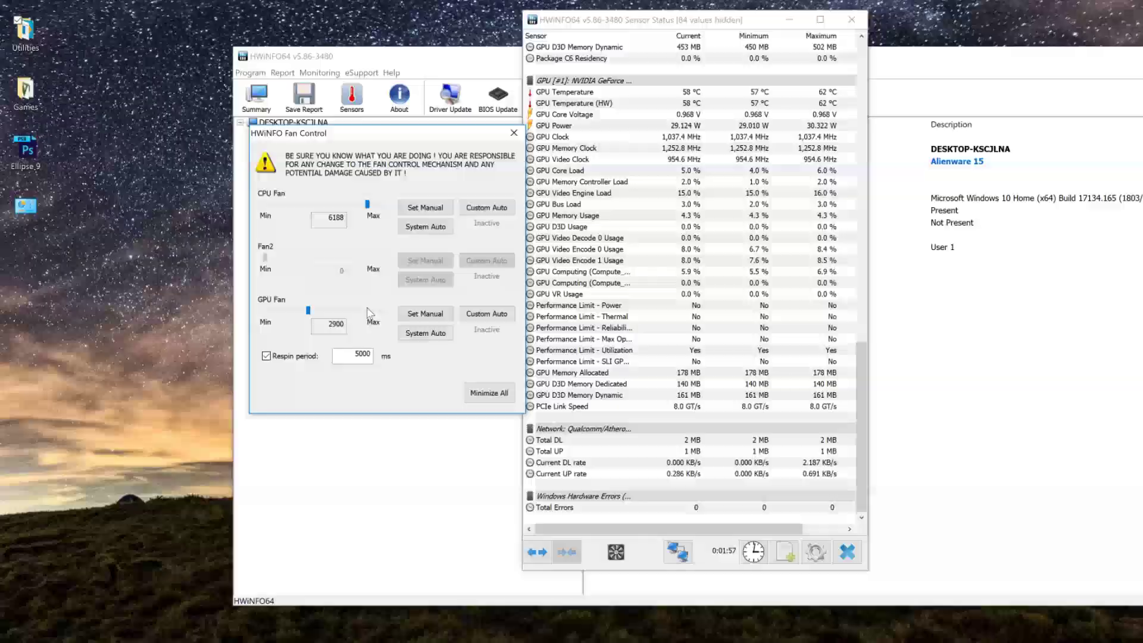
- Raise the GPU fan to 6300 RPM and start a Custom Auto curve for the CPU fan
click(369, 312)
click(368, 311)
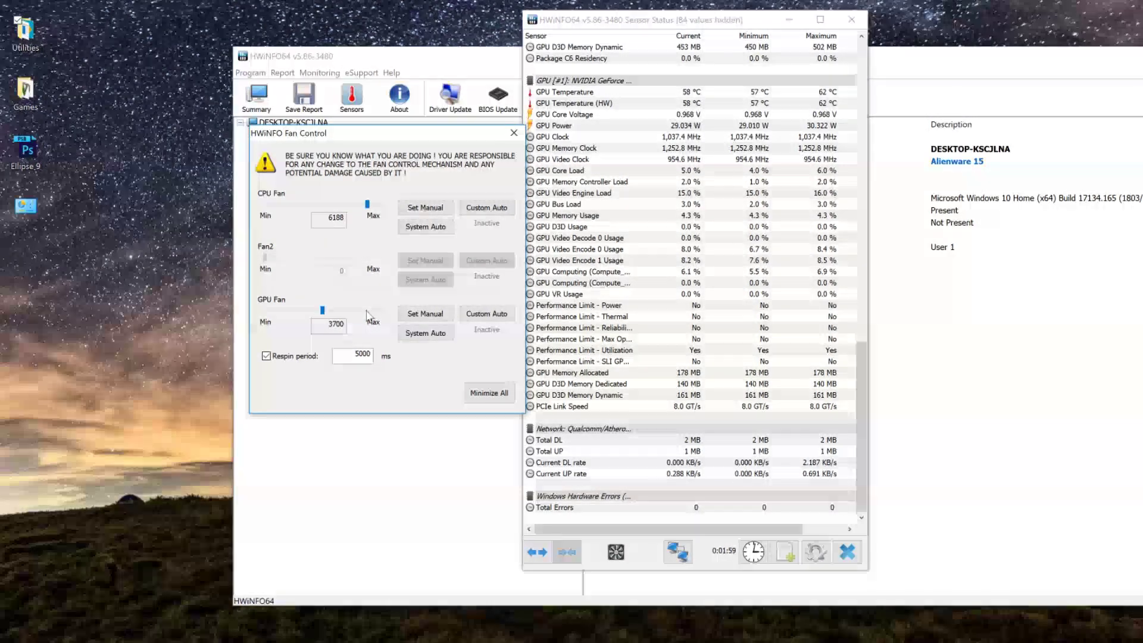
click(368, 313)
click(368, 313)
click(425, 207)
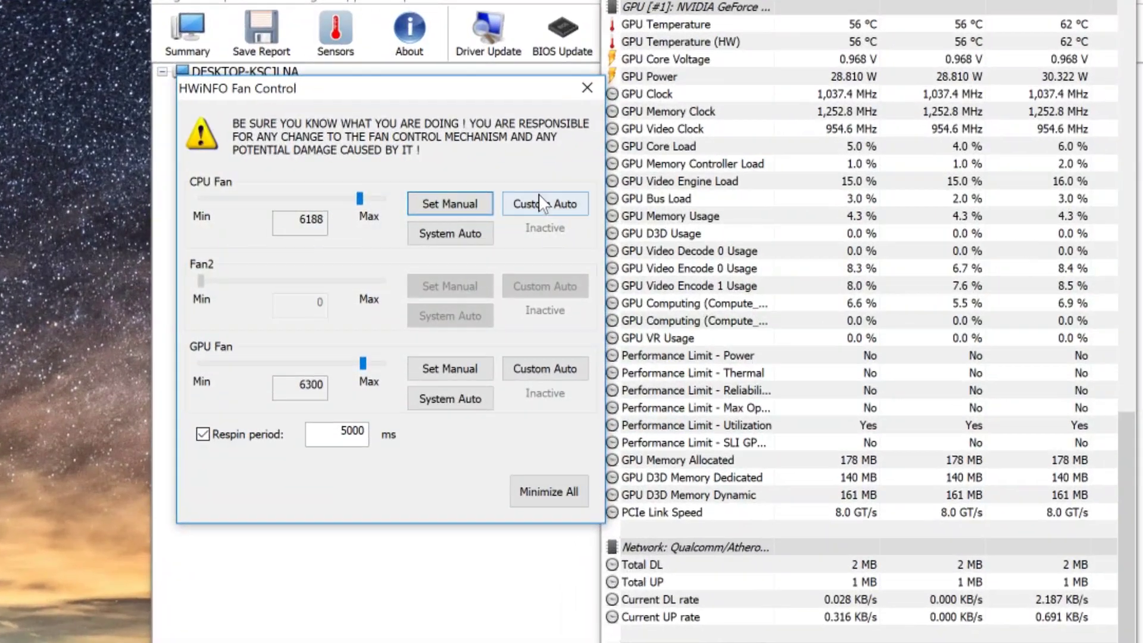
click(540, 203)
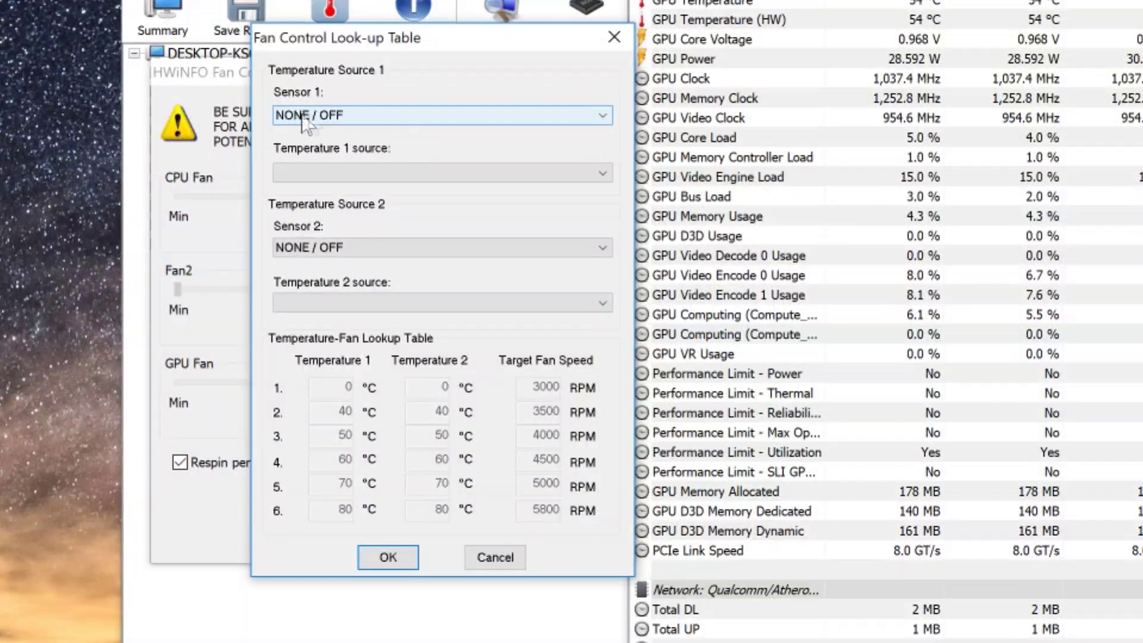
- Base the CPU fan curve on the Intel Core i7-4720HQ Enhanced CPU Package temperature
click(305, 118)
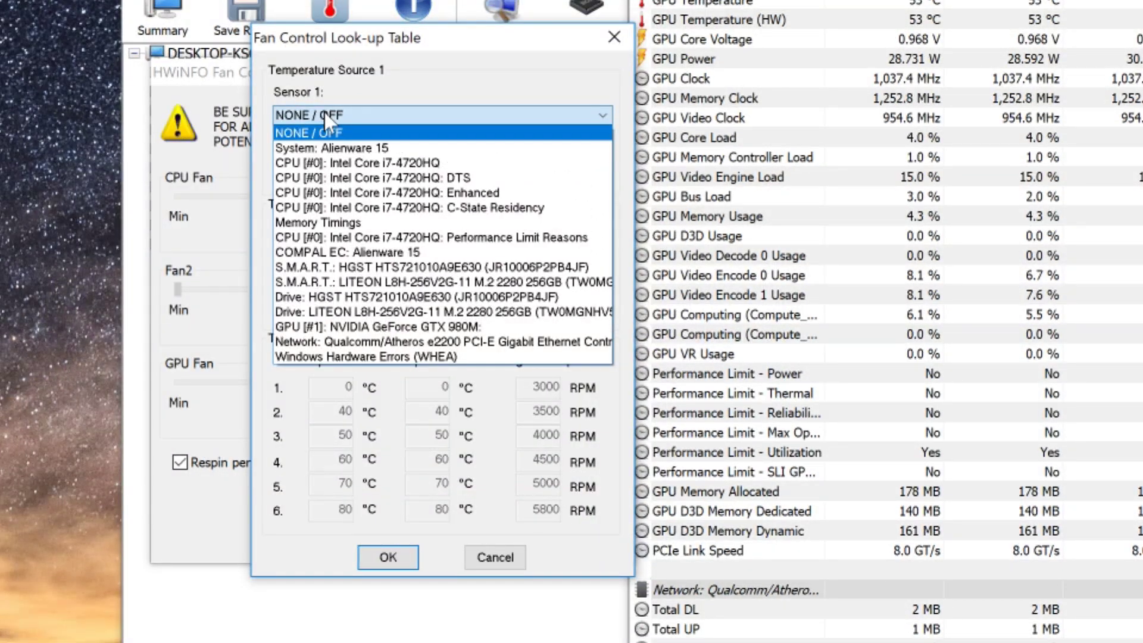
click(388, 191)
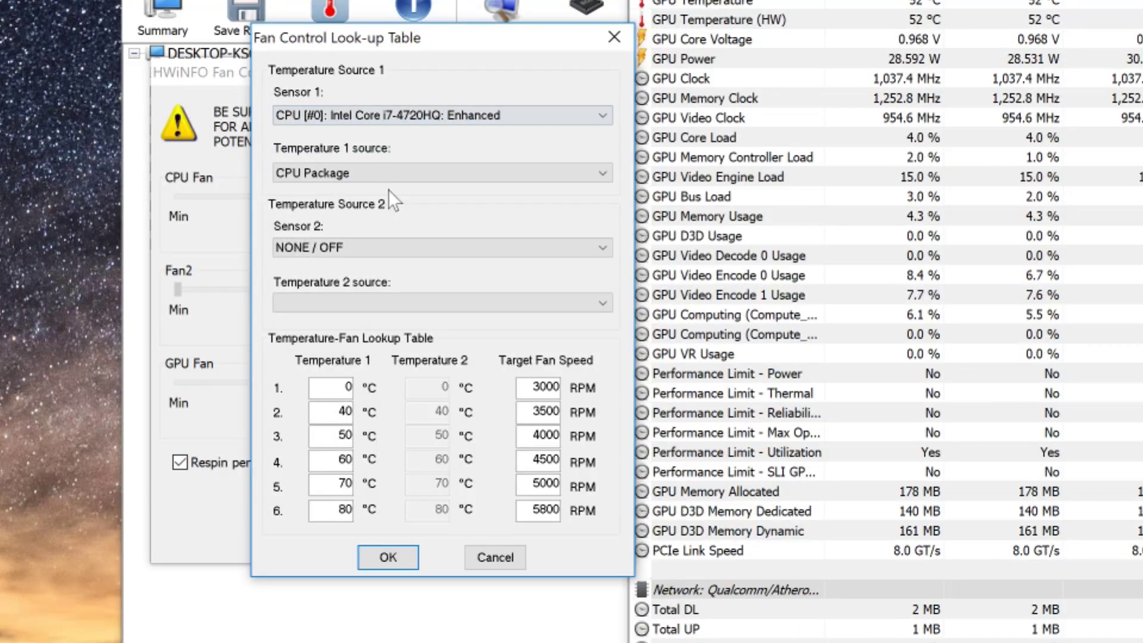
click(440, 170)
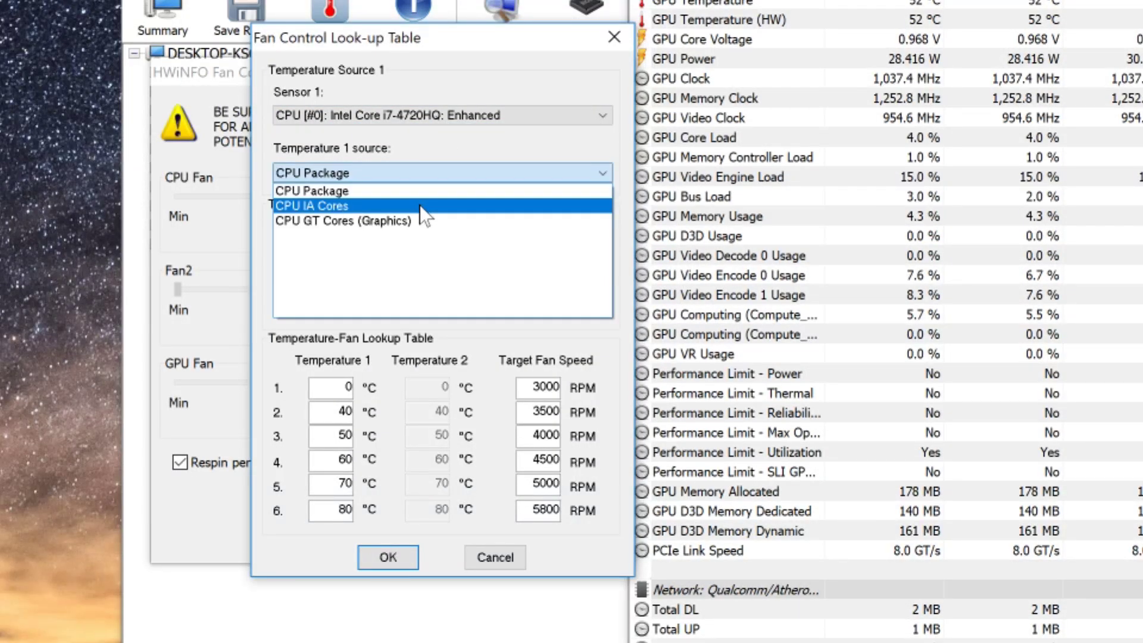
click(386, 189)
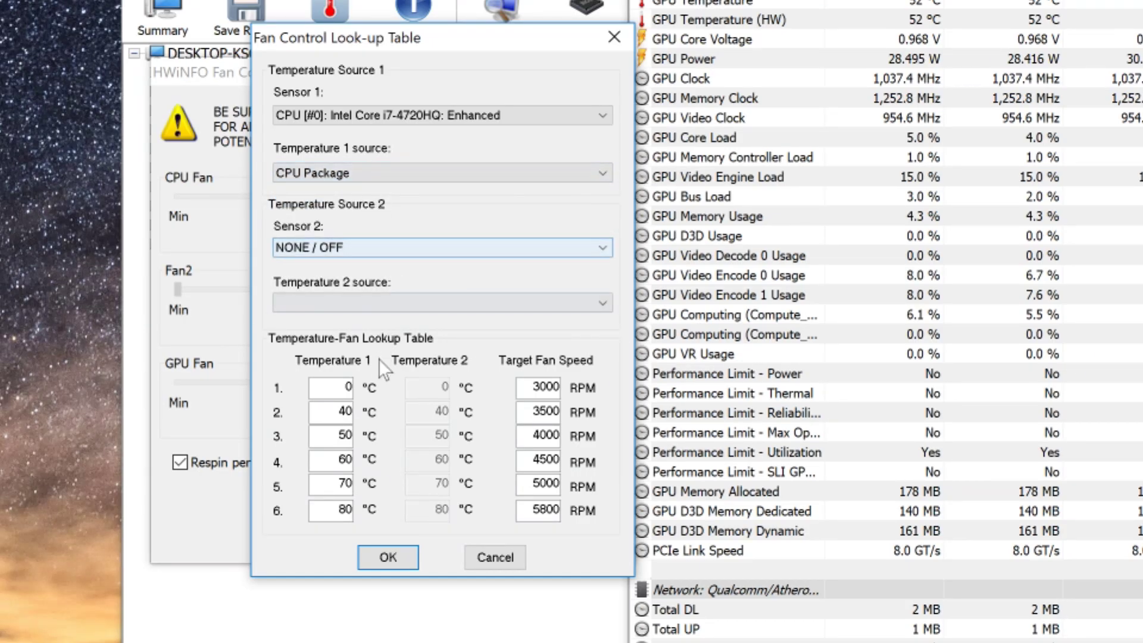
- Set row 6's target fan speed to 6100 RPM and activate the CPU fan curve
click(538, 387)
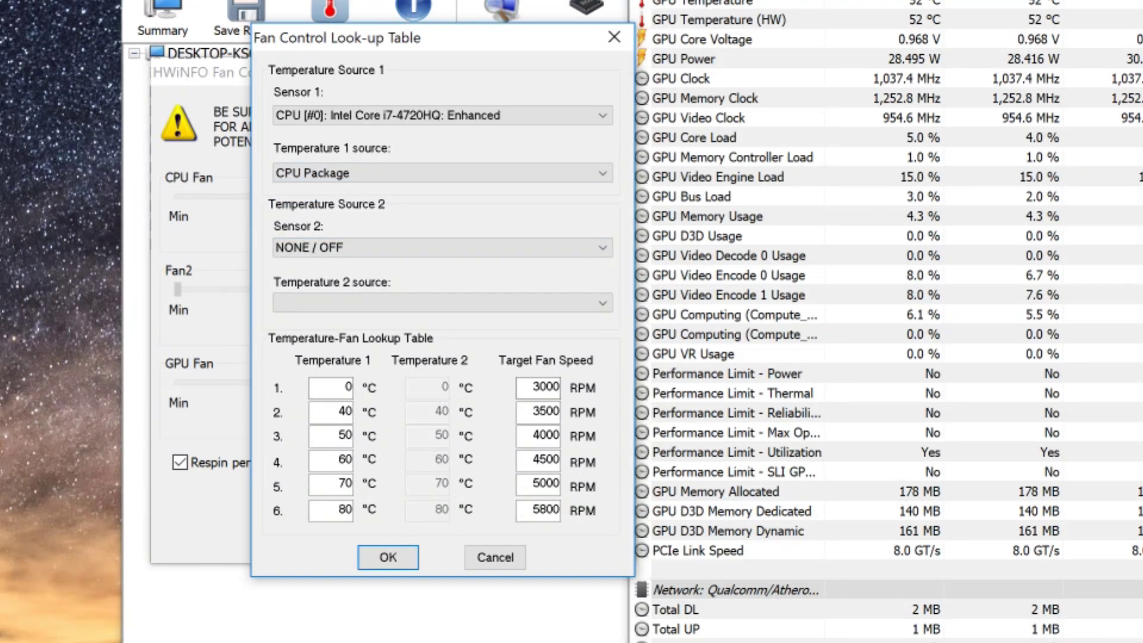
click(316, 378)
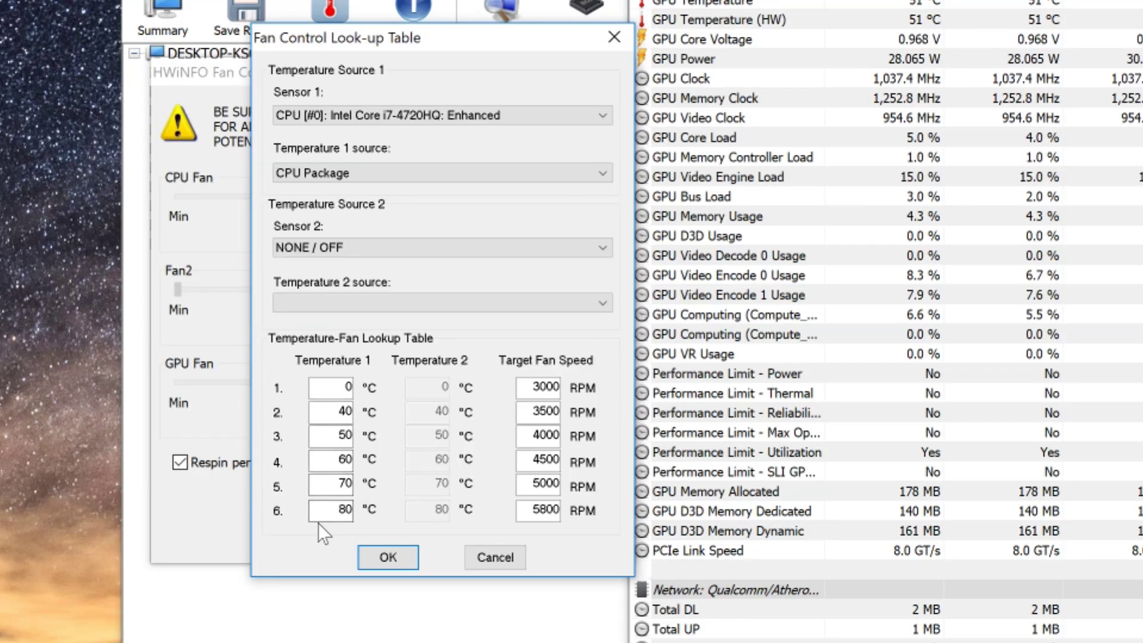
double_click(337, 385)
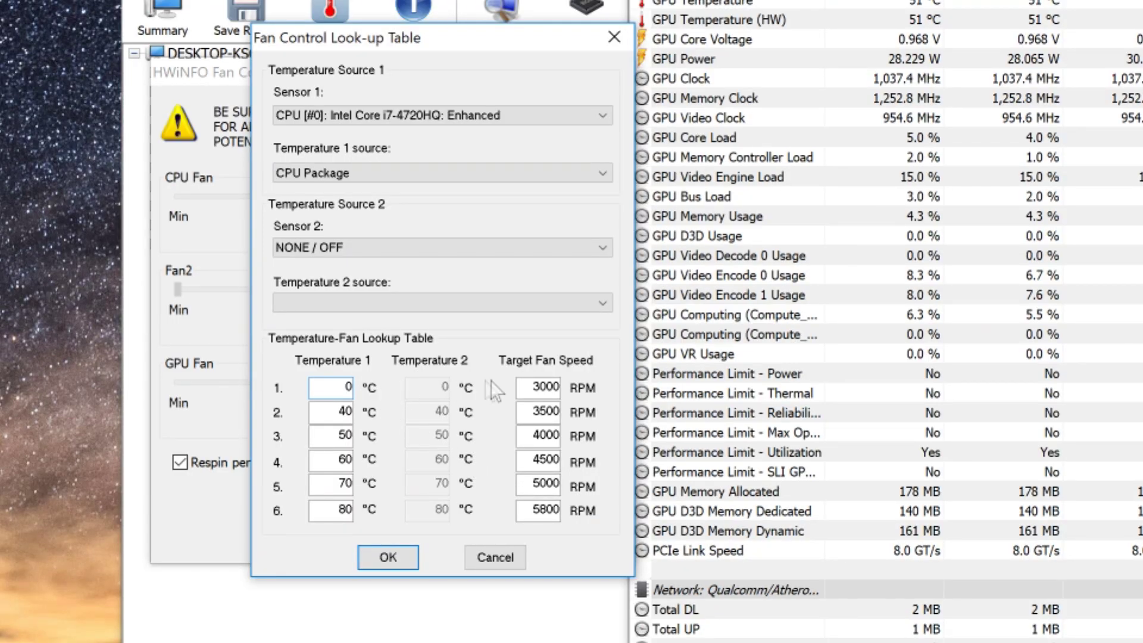
key(Tab)
click(535, 387)
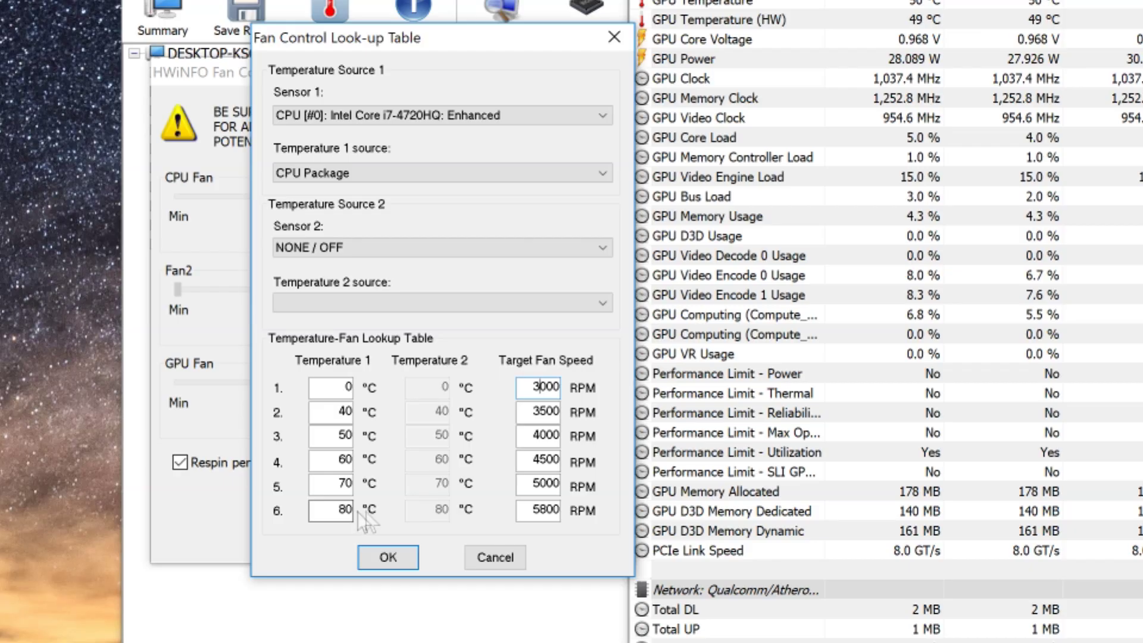
double_click(542, 510)
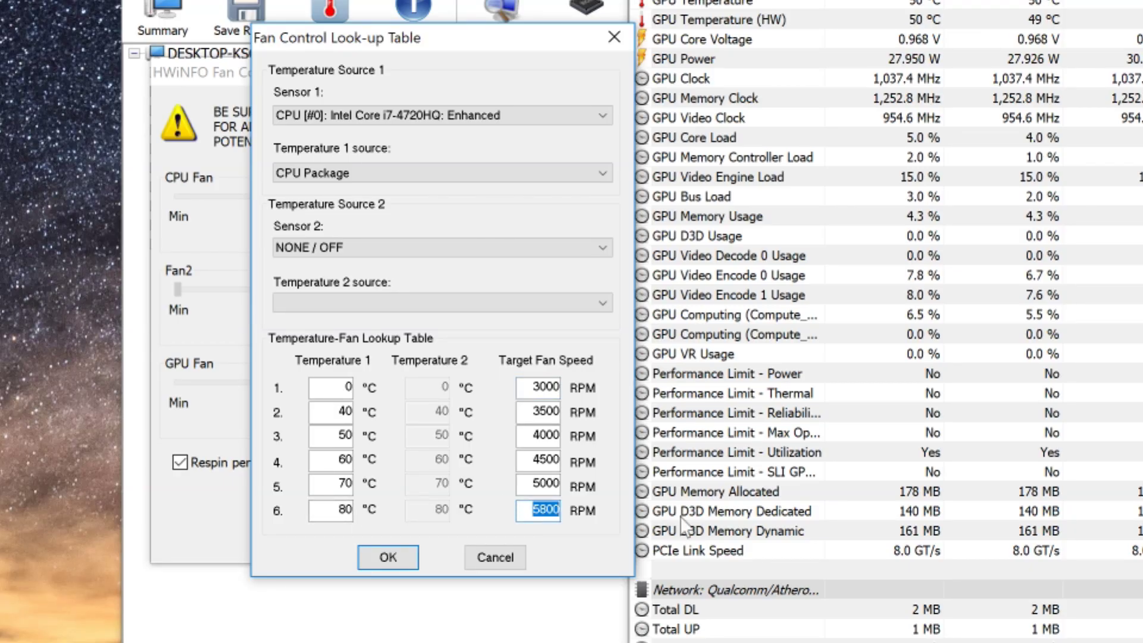
text(6)
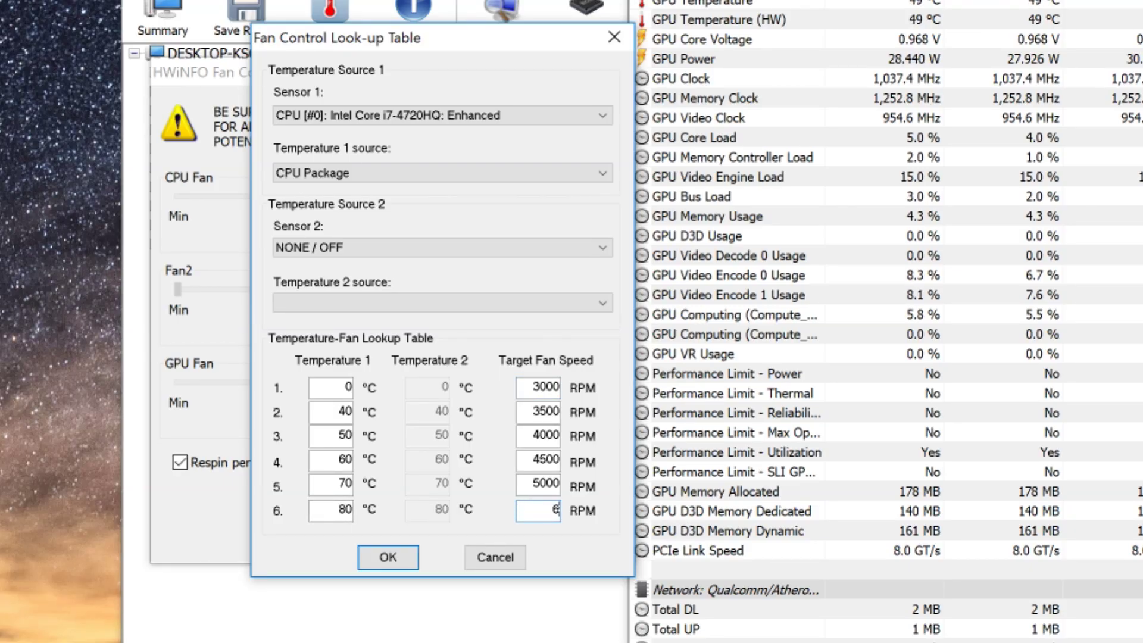
text(100)
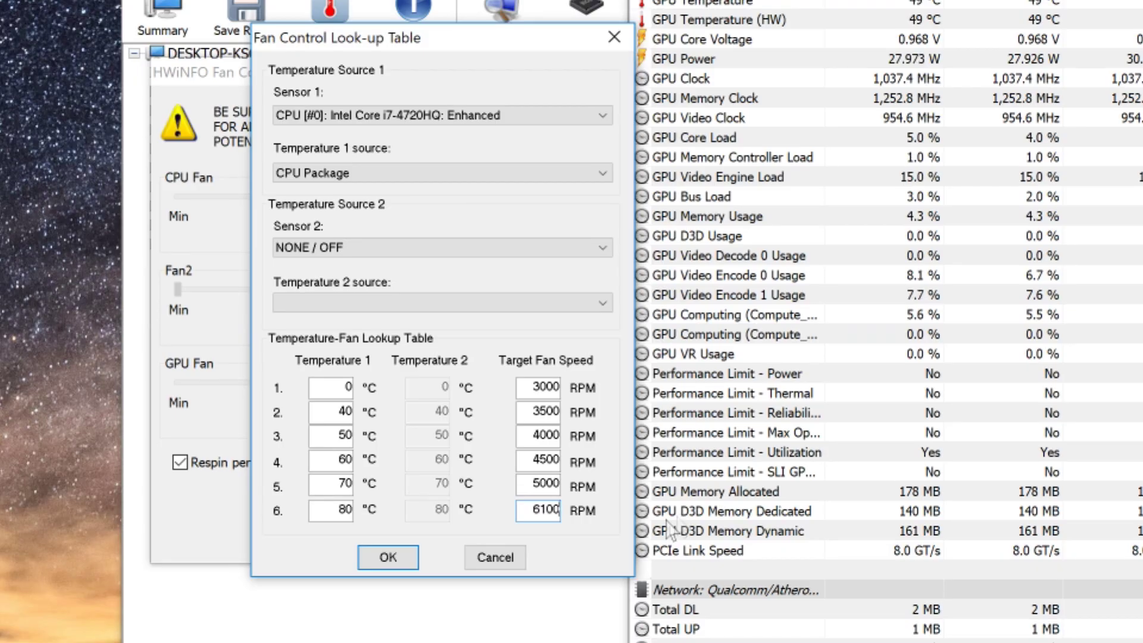
click(390, 559)
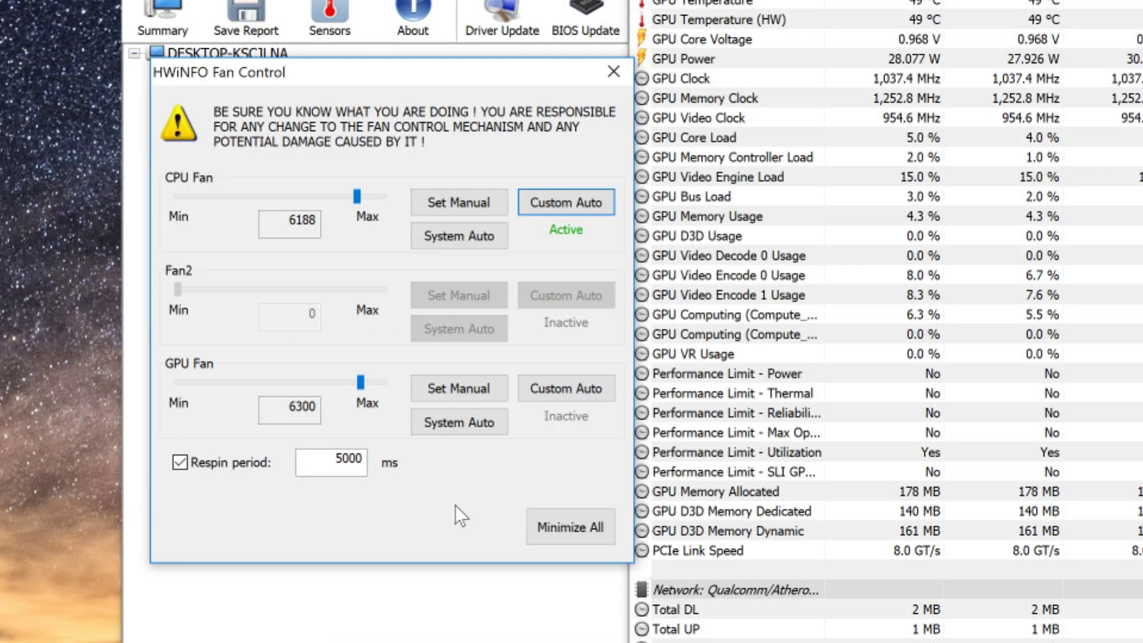
- Start a GPU fan Custom Auto curve driven by the GTX 980M's GPU Temperature
click(581, 393)
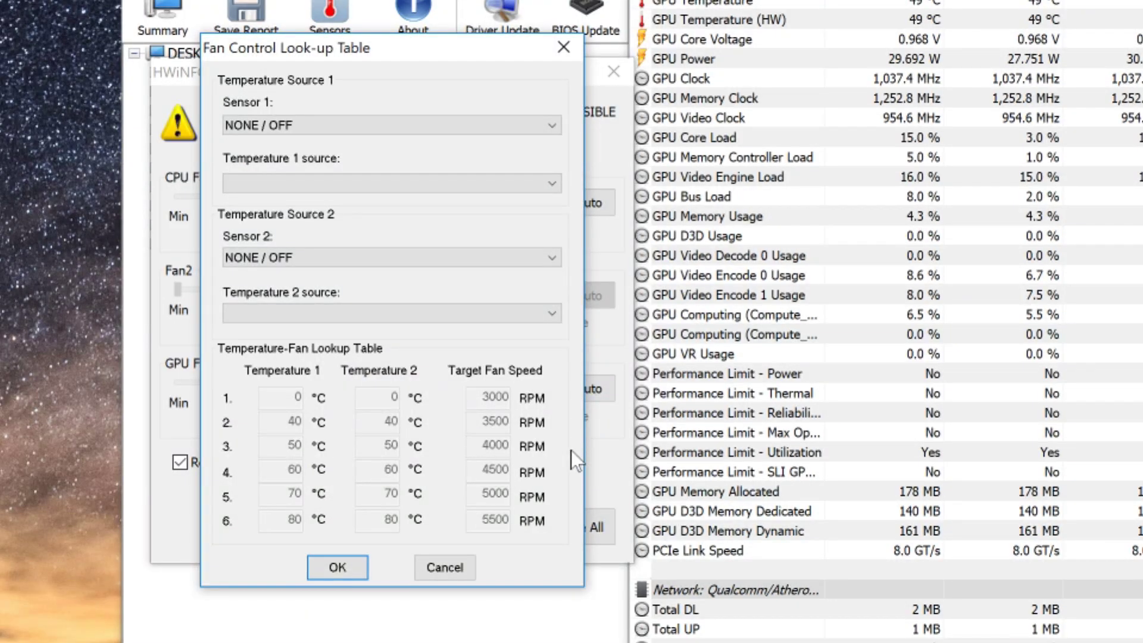
click(320, 125)
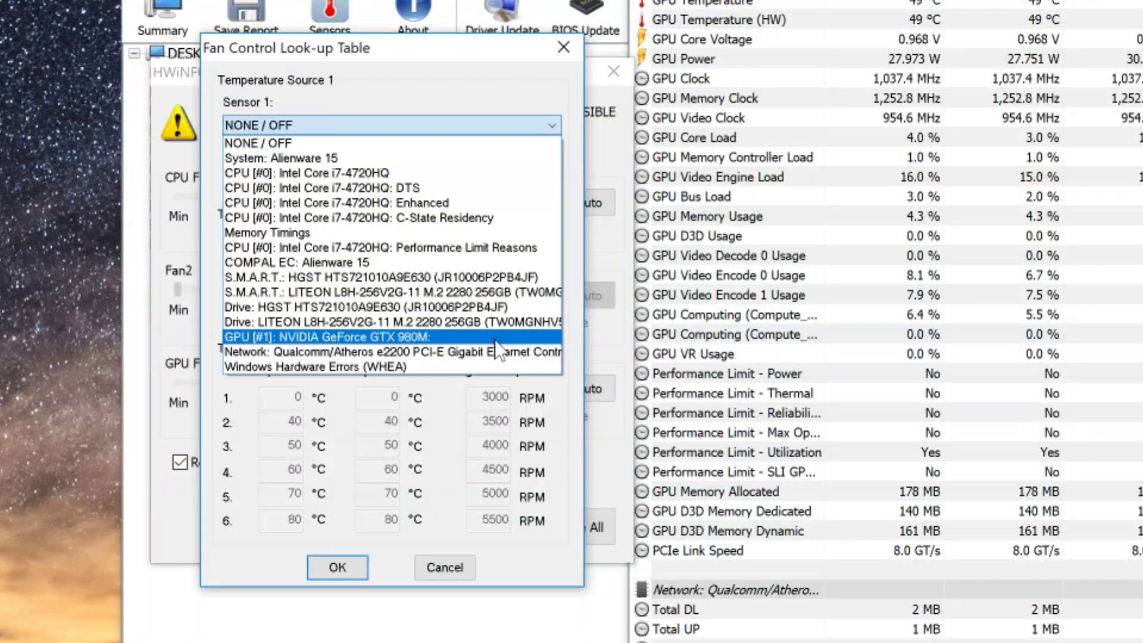
click(445, 339)
click(369, 183)
click(369, 199)
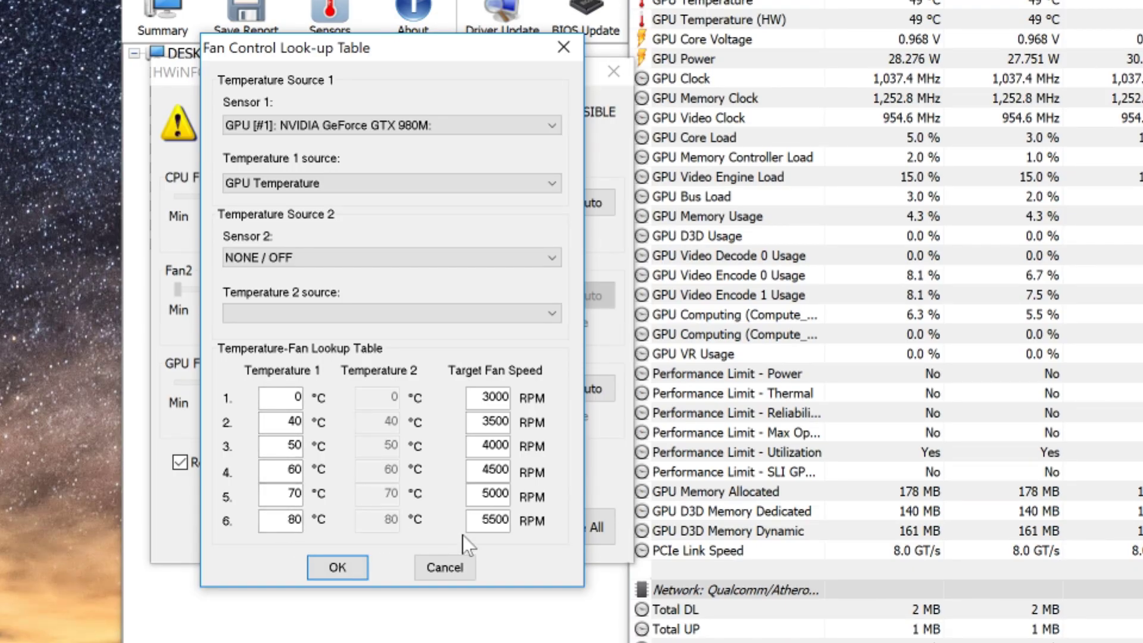
- Change row 6's target speed from 5500 to 5800 RPM and confirm the GPU curve
drag(483, 519, 524, 521)
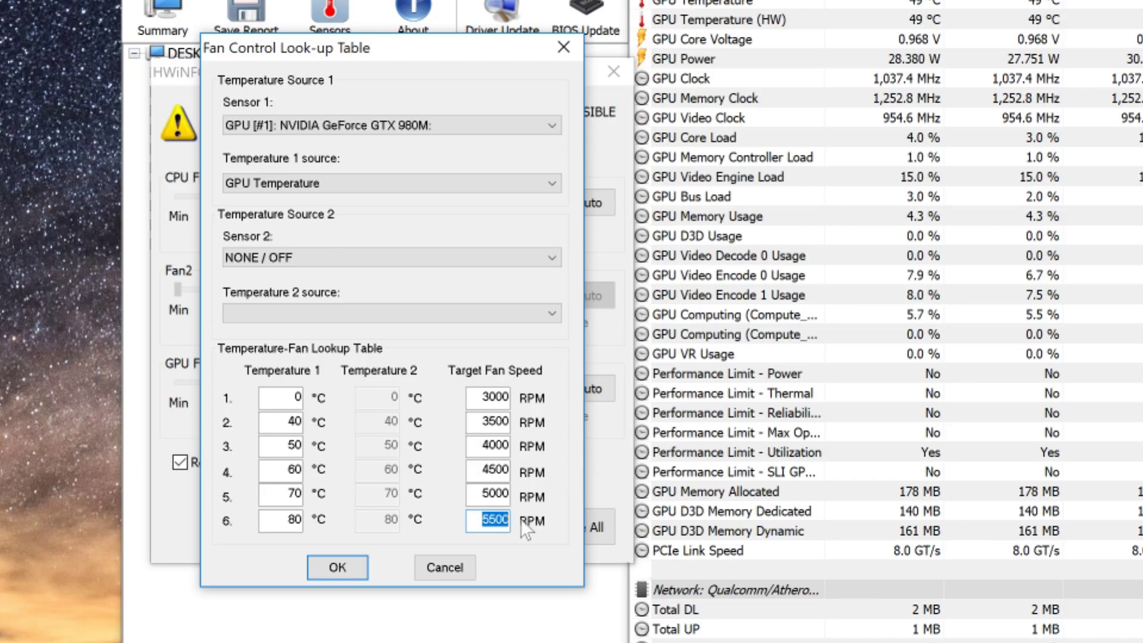
text(5800)
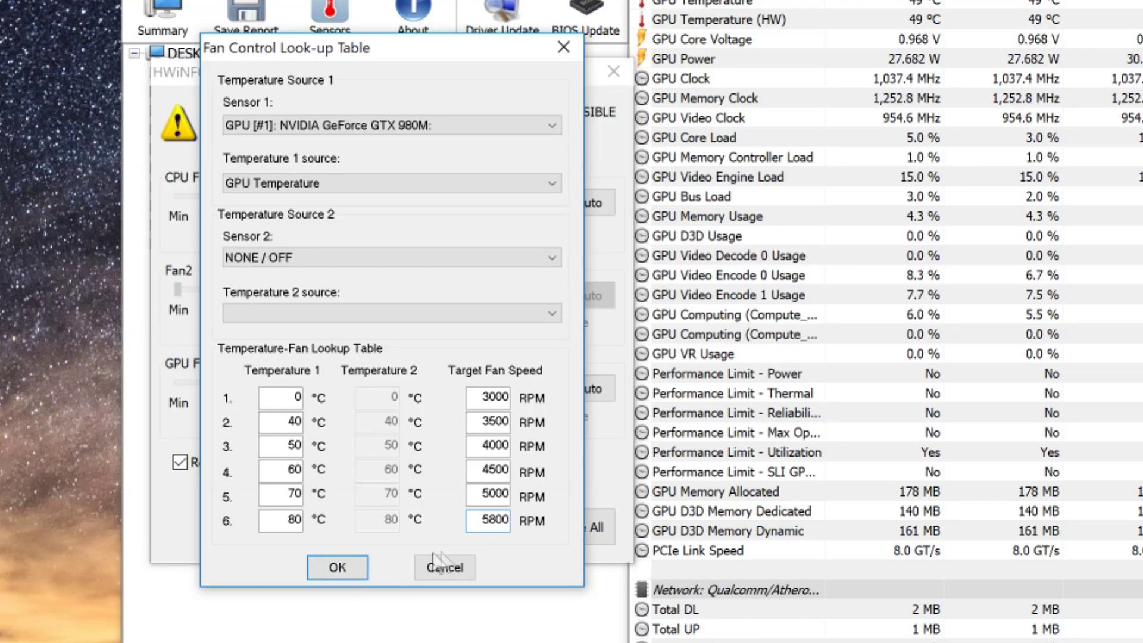
click(337, 567)
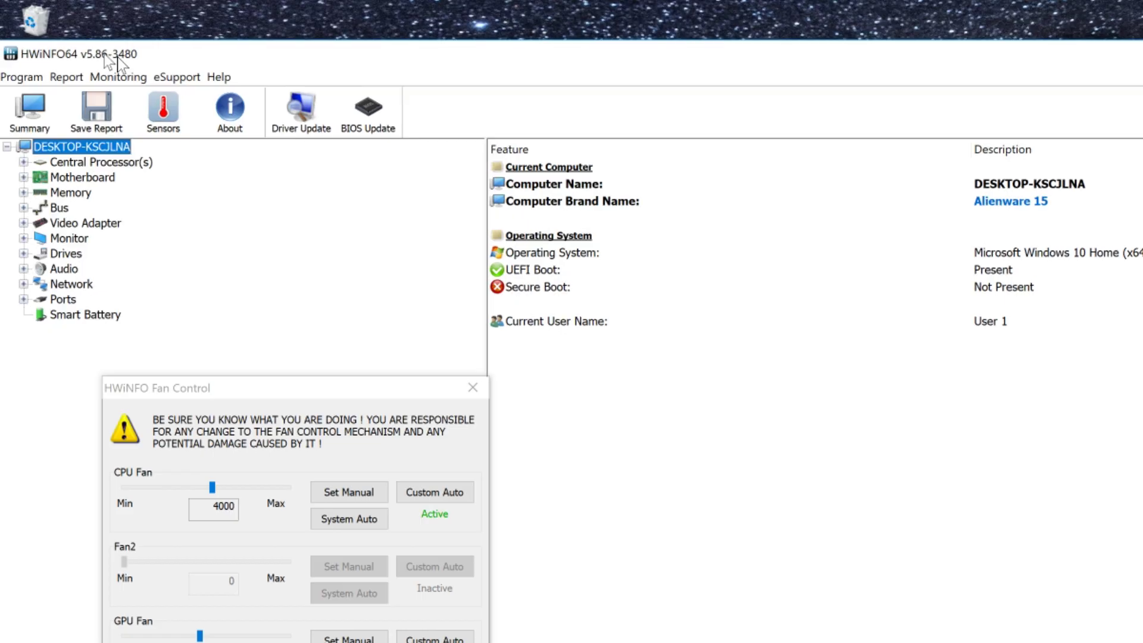
- In Program Settings, enable Show Sensors on Startup and Auto Start, and disable Show Welcome Screen and Progress
drag(103, 41, 180, 52)
click(97, 88)
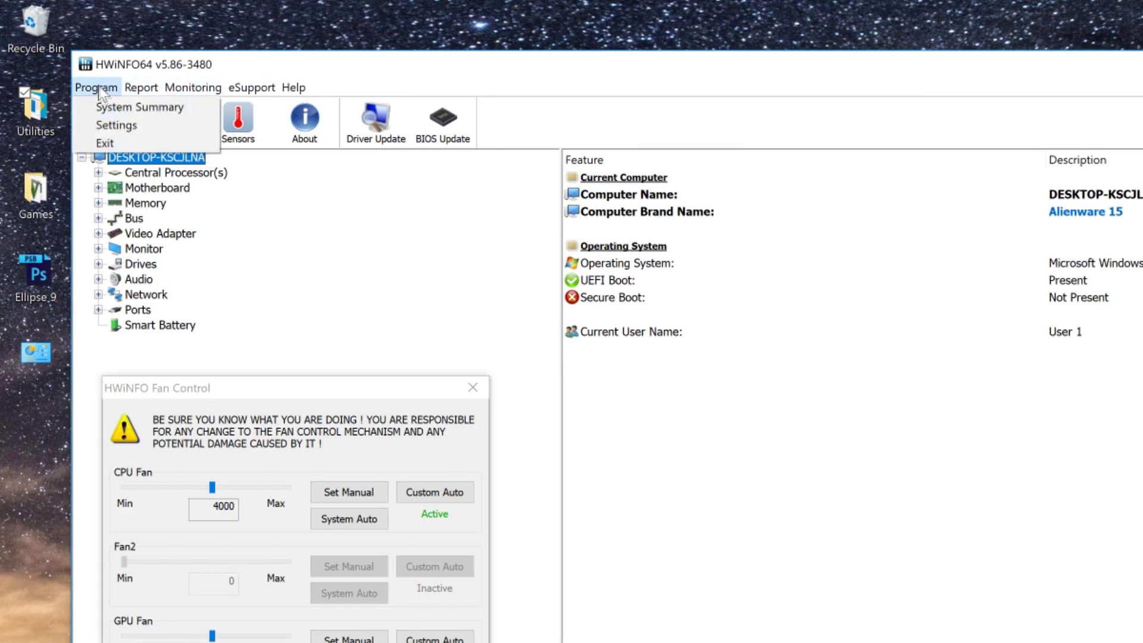
click(112, 126)
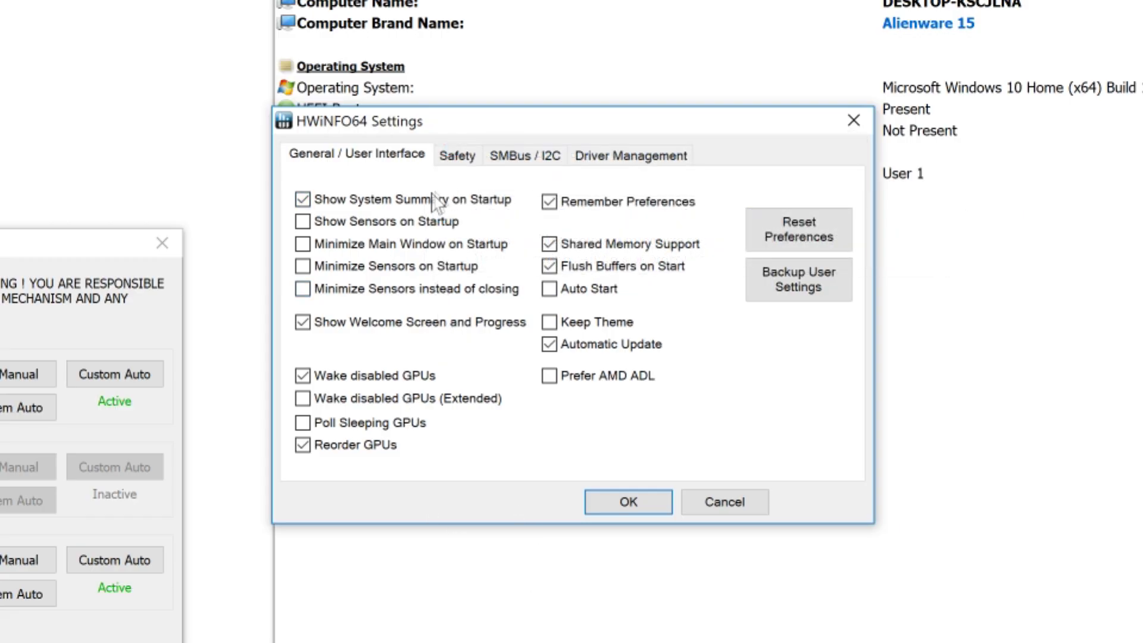
click(303, 221)
click(303, 322)
click(549, 289)
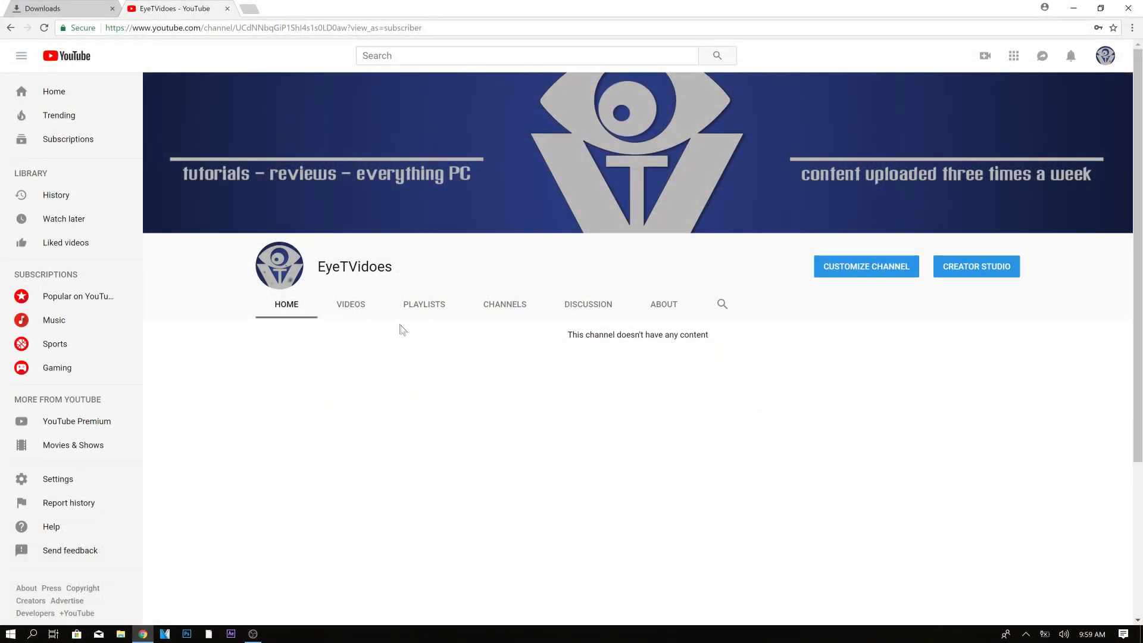
- Scroll down the YouTube channel's Home page, which reports no content
scroll(395, 355, down, 3)
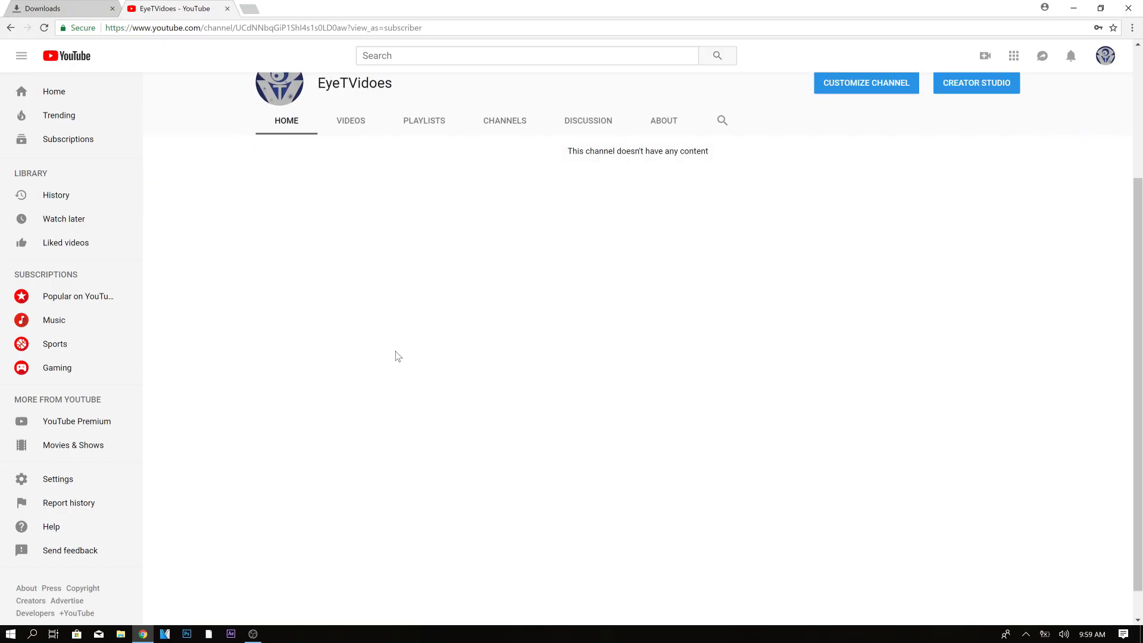
scroll(398, 356, down, 1)
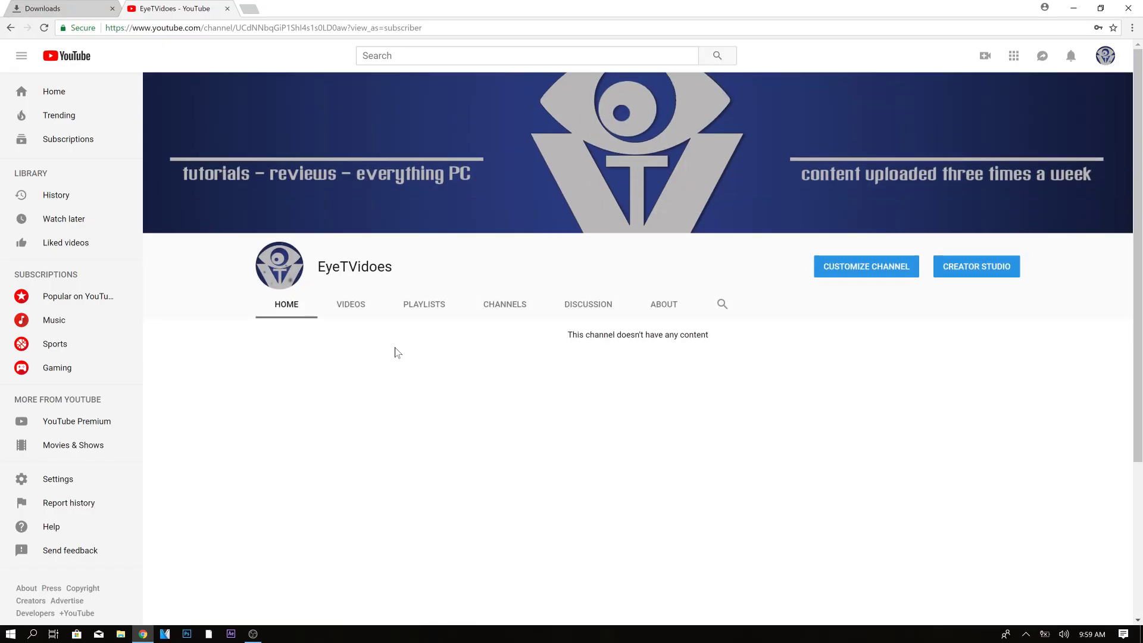